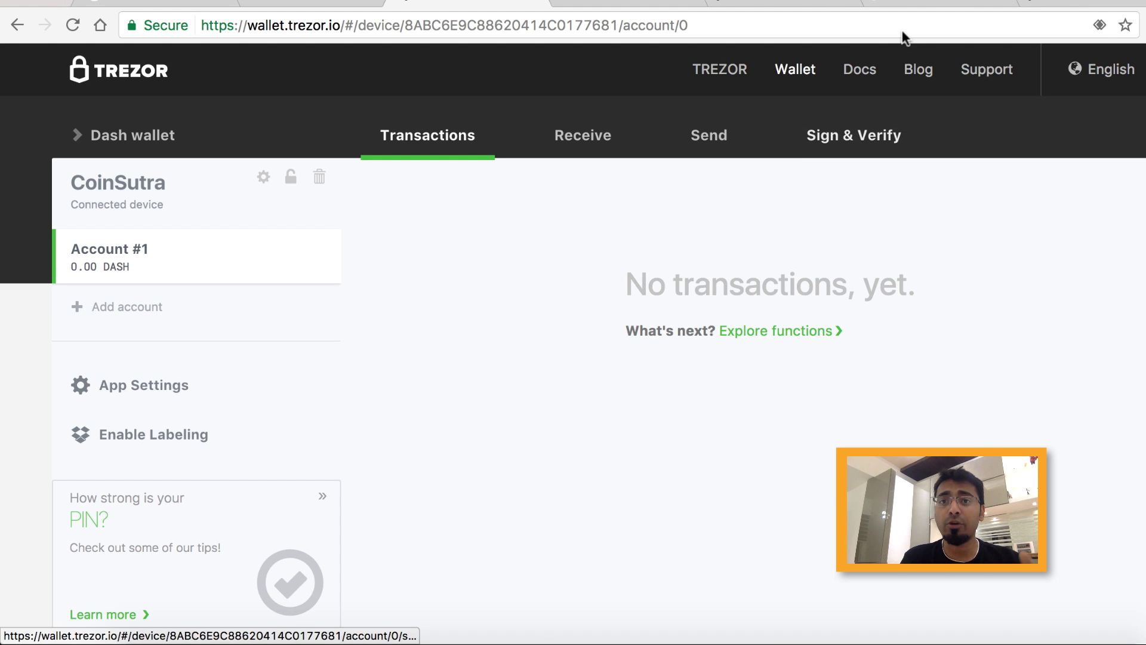
# Return from the CoinSutra and functions tabs to the Dash wallet and open its coin dropdown
pyautogui.click(905, 5)
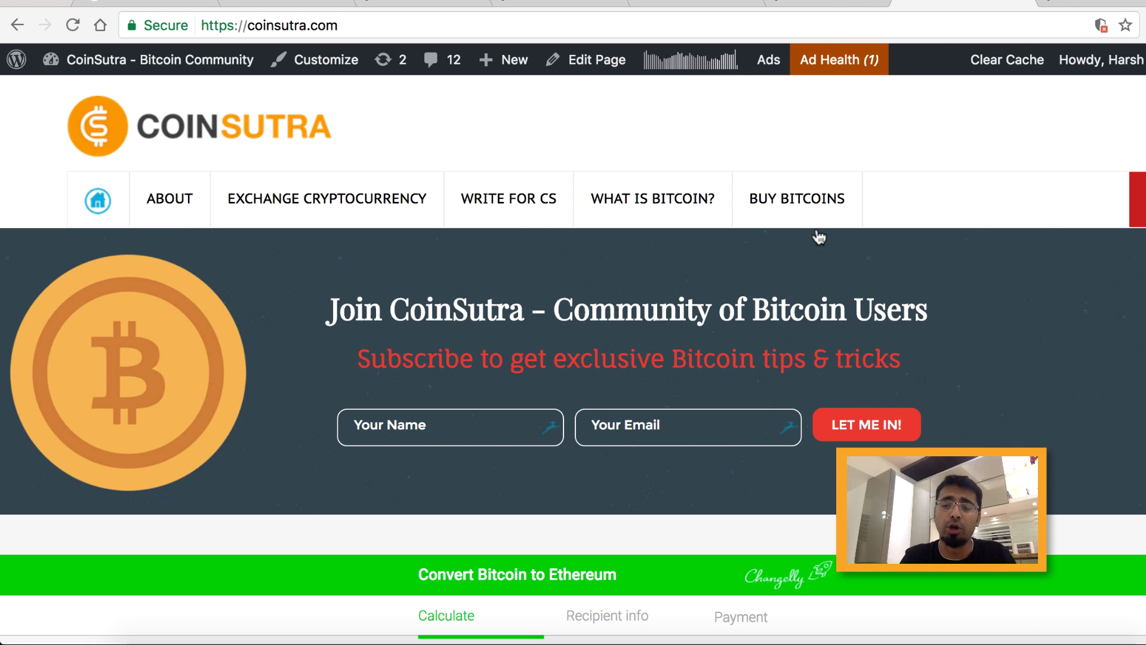
pyautogui.click(557, 4)
pyautogui.click(432, 3)
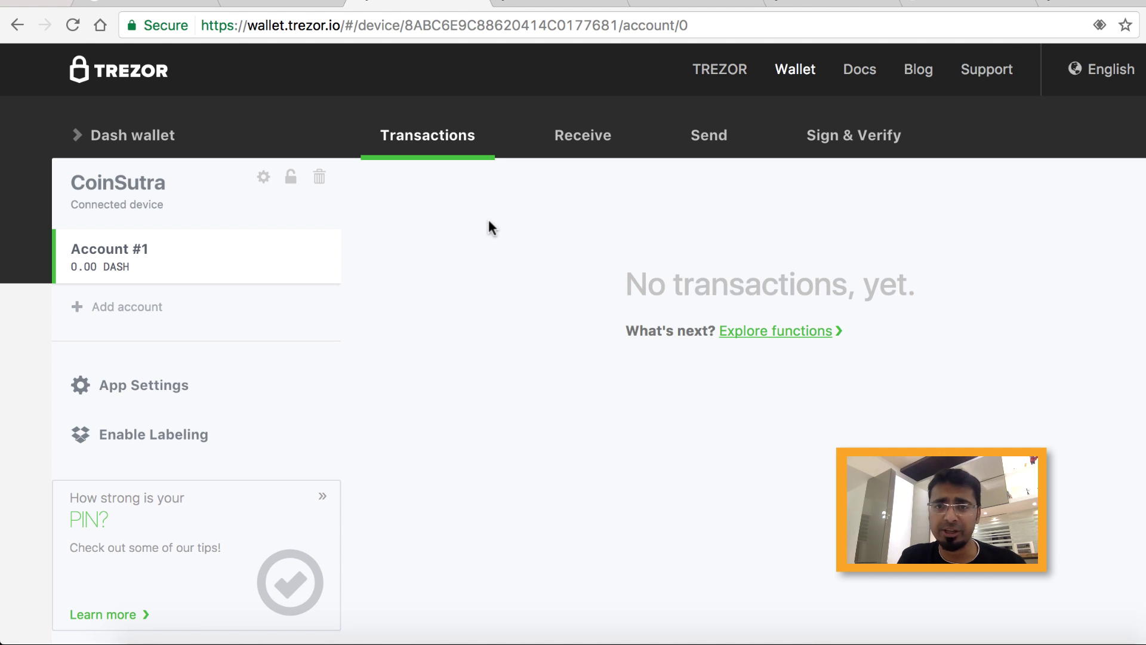
pyautogui.scroll(-1, 430, 269)
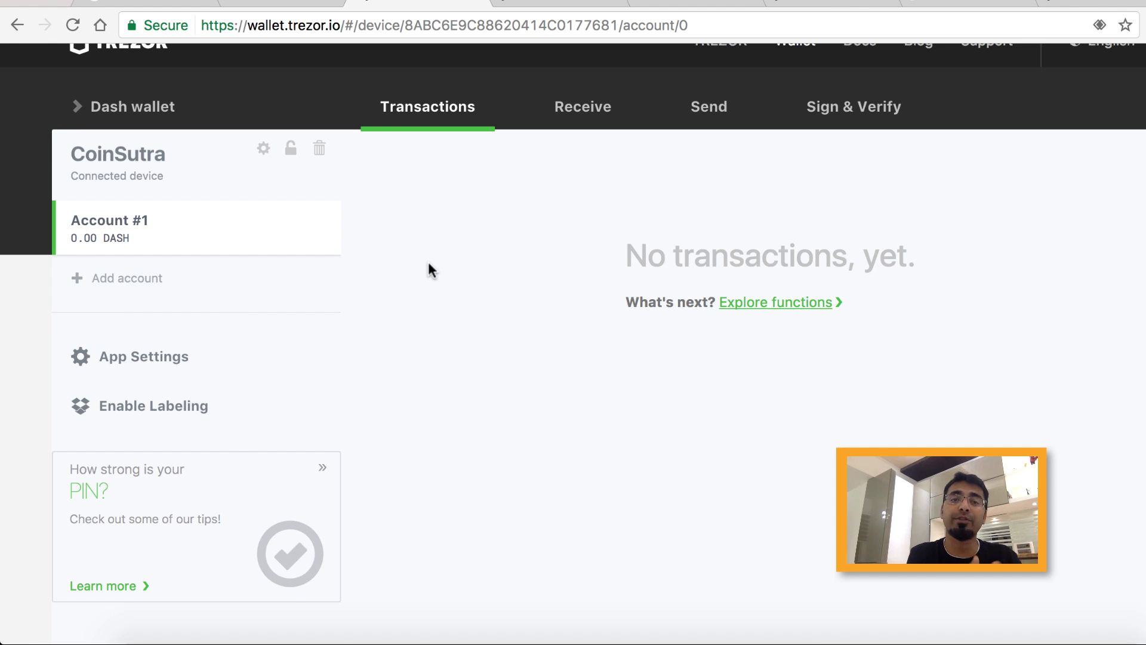
pyautogui.scroll(1, 428, 271)
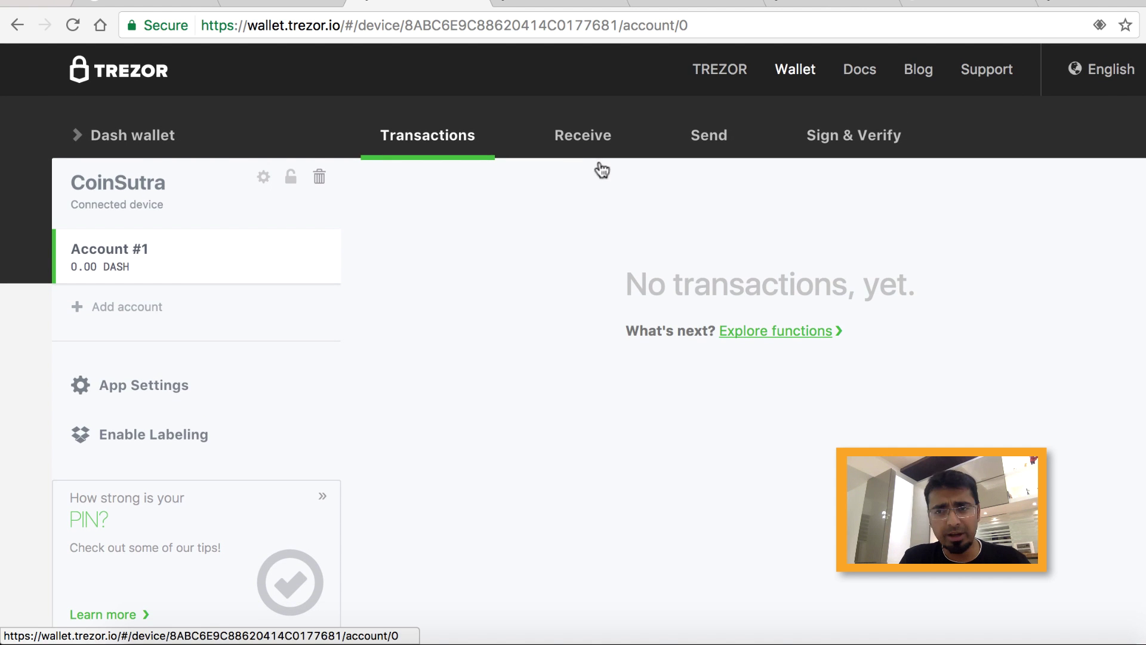
pyautogui.click(140, 135)
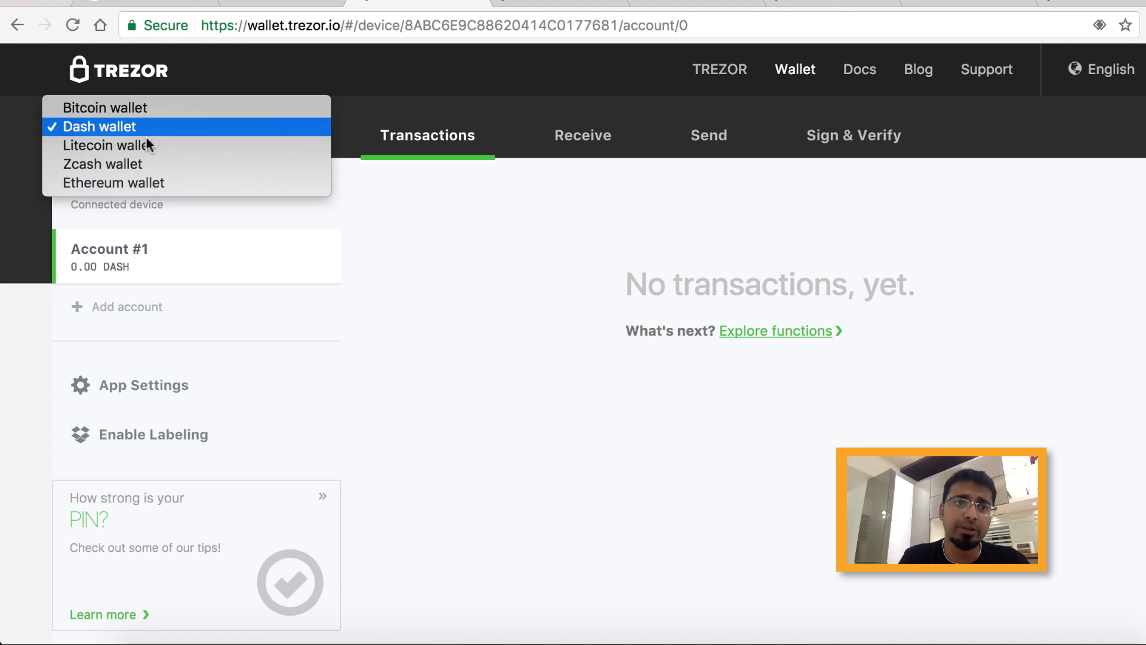
# Pick 'Bitcoin wallet' from the coin dropdown
pyautogui.click(170, 107)
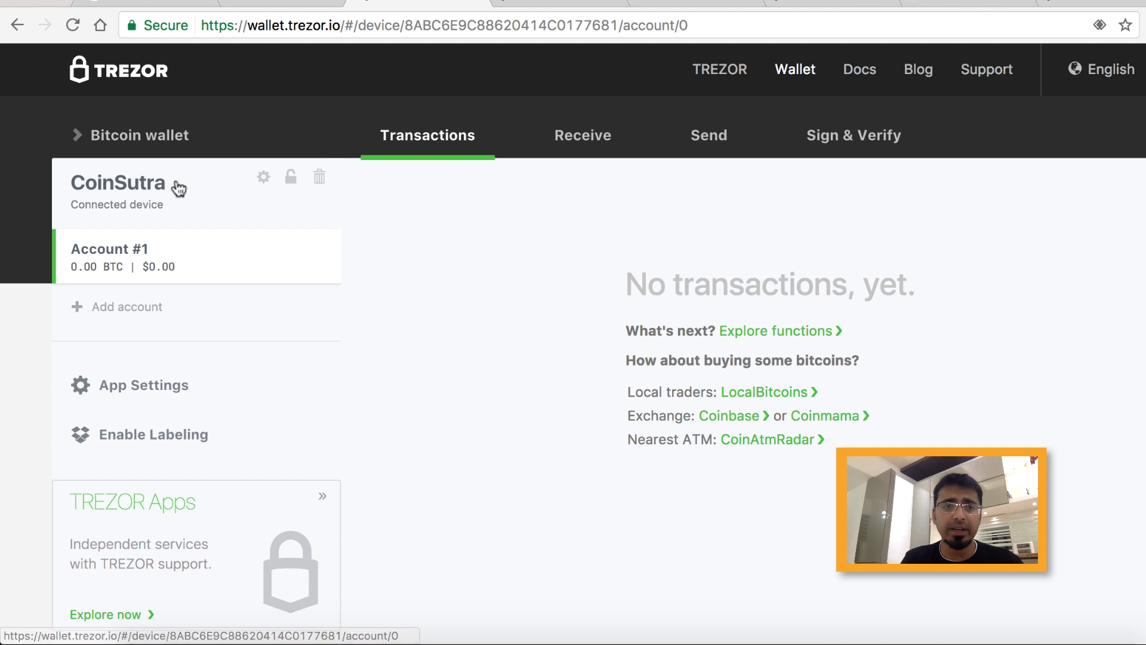
# View the Bitcoin receiving address and QR code, then bring up the Send form
pyautogui.click(583, 152)
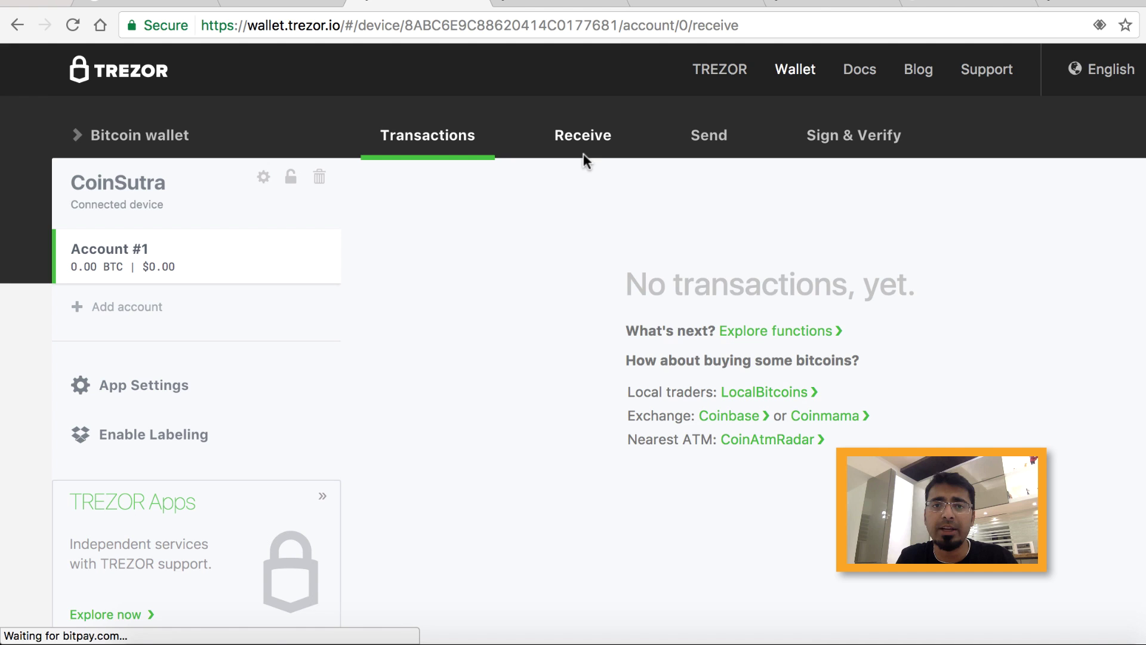
pyautogui.scroll(-1, 545, 325)
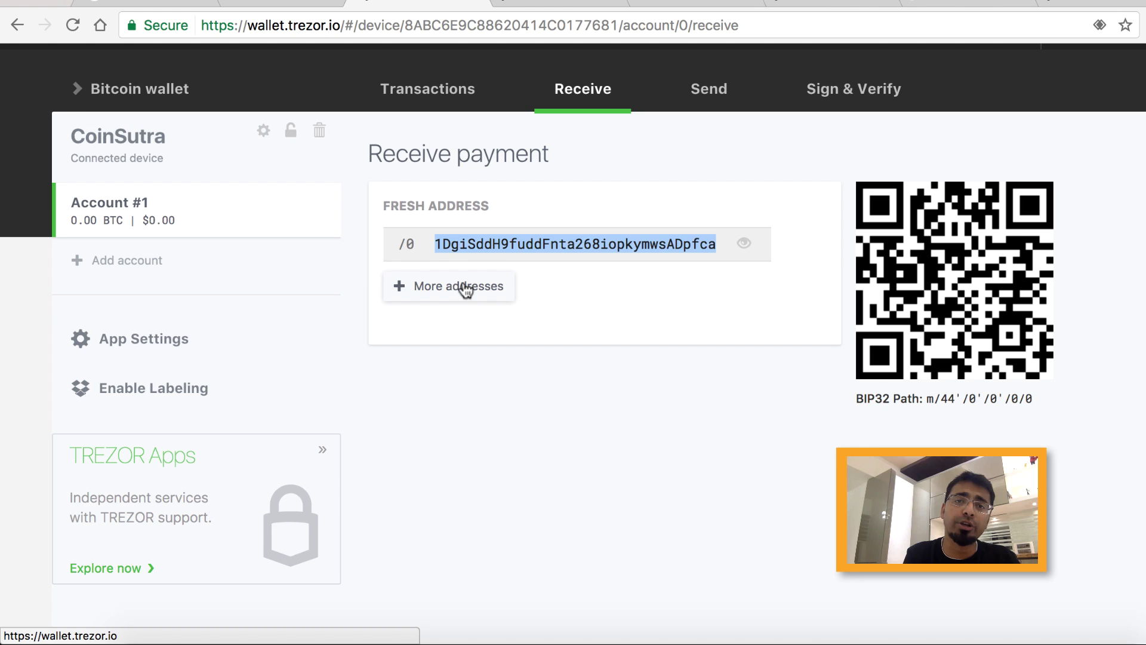
pyautogui.click(706, 90)
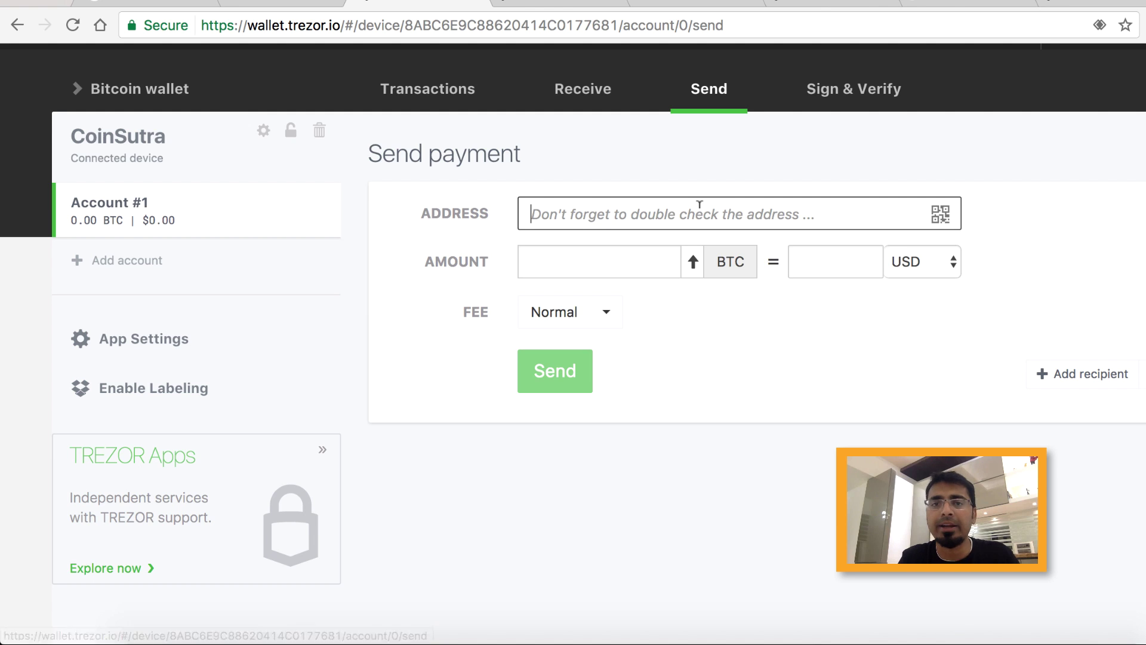
# Enter 100 USD (0.03610108 BTC) as the amount and set the fee to Low
pyautogui.click(632, 256)
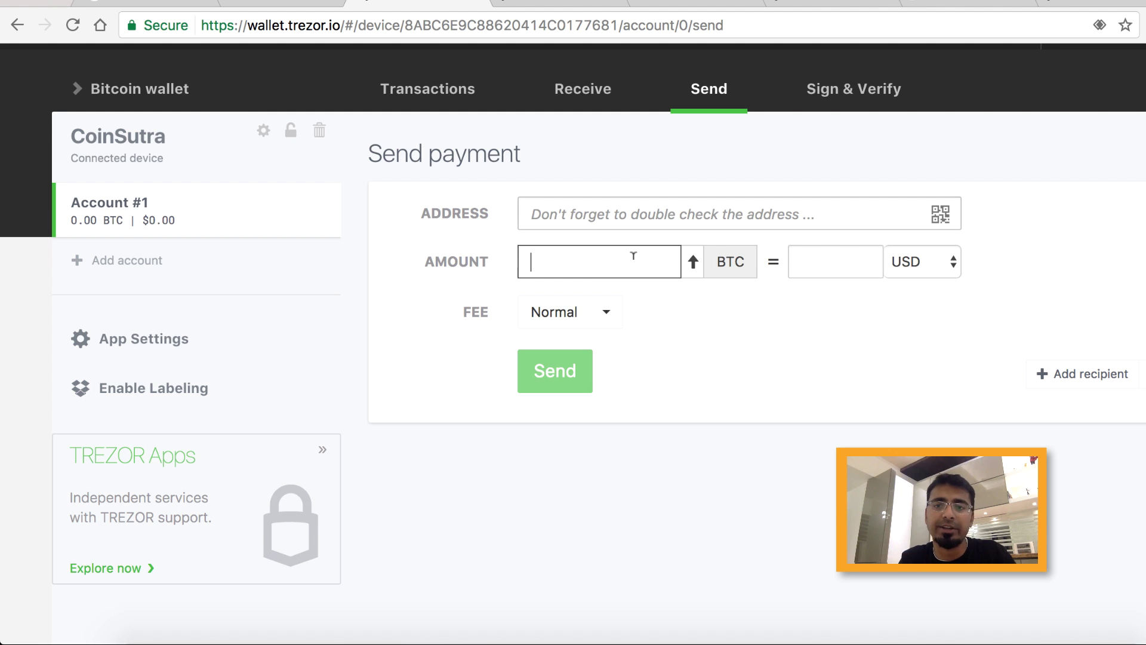
pyautogui.click(801, 262)
pyautogui.write('100')
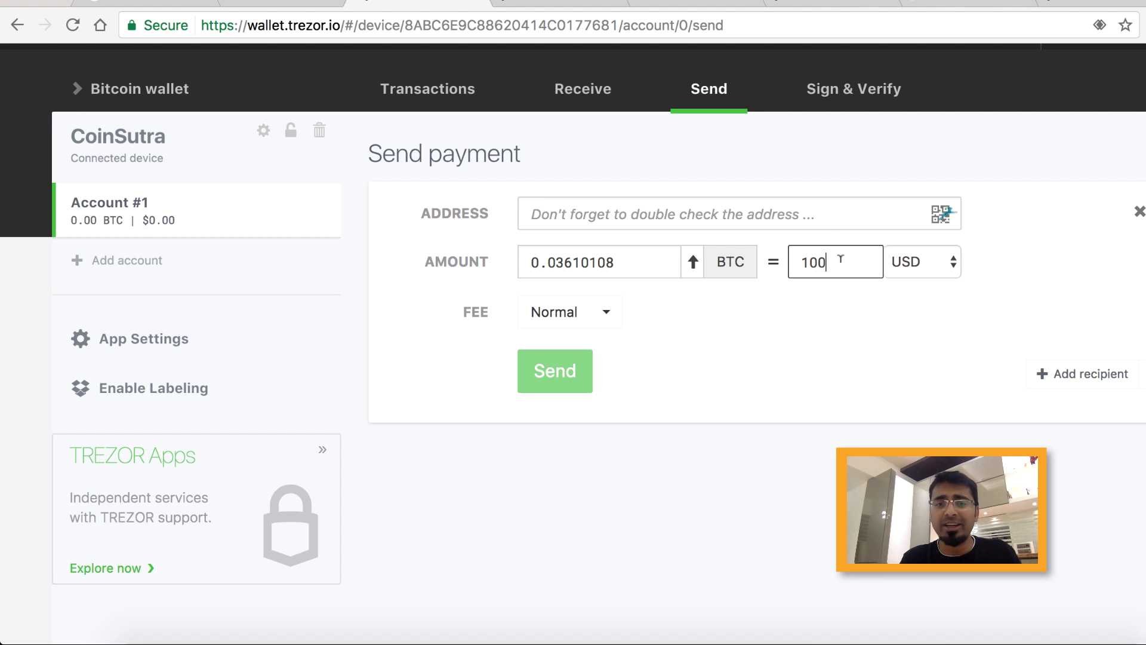
pyautogui.click(598, 322)
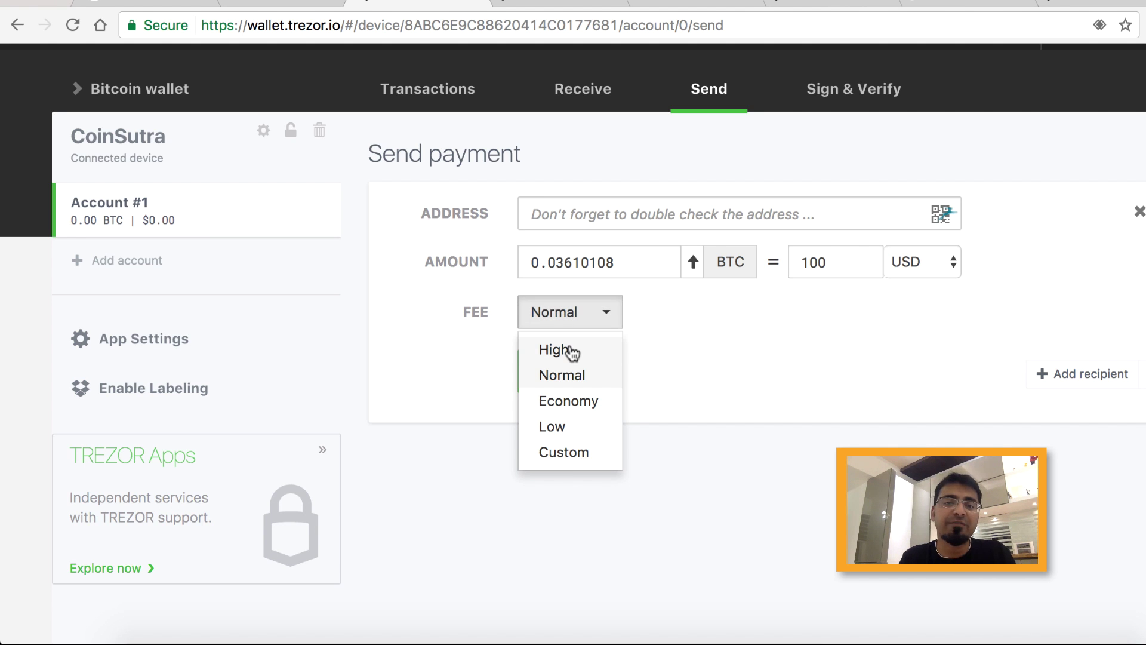
pyautogui.click(572, 352)
pyautogui.click(571, 320)
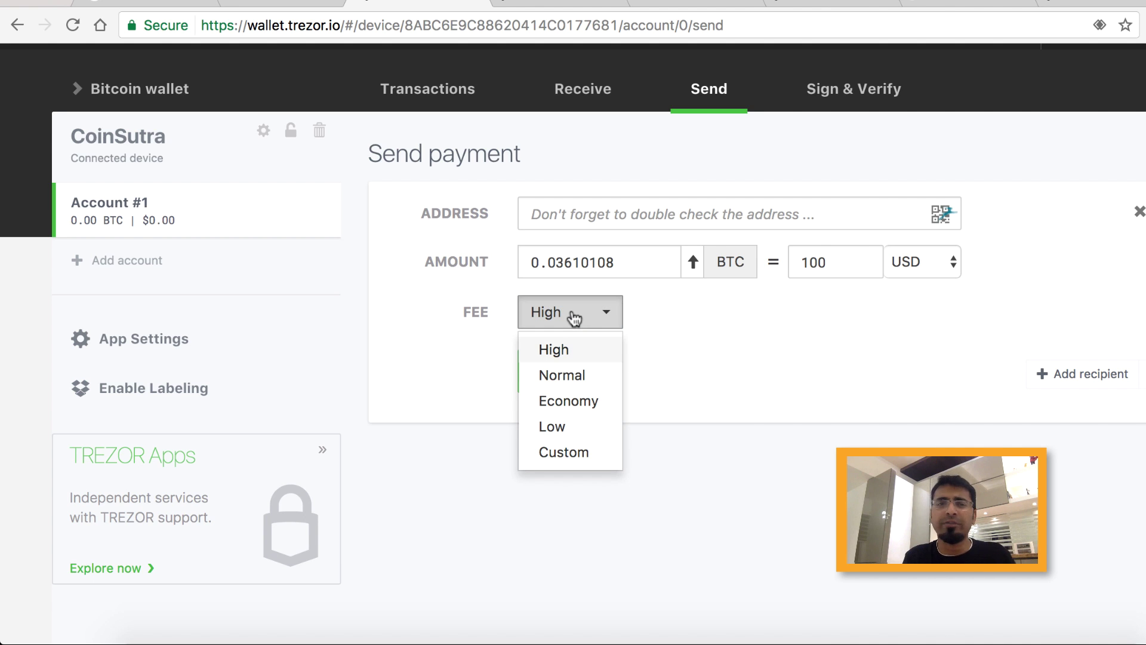
pyautogui.click(567, 427)
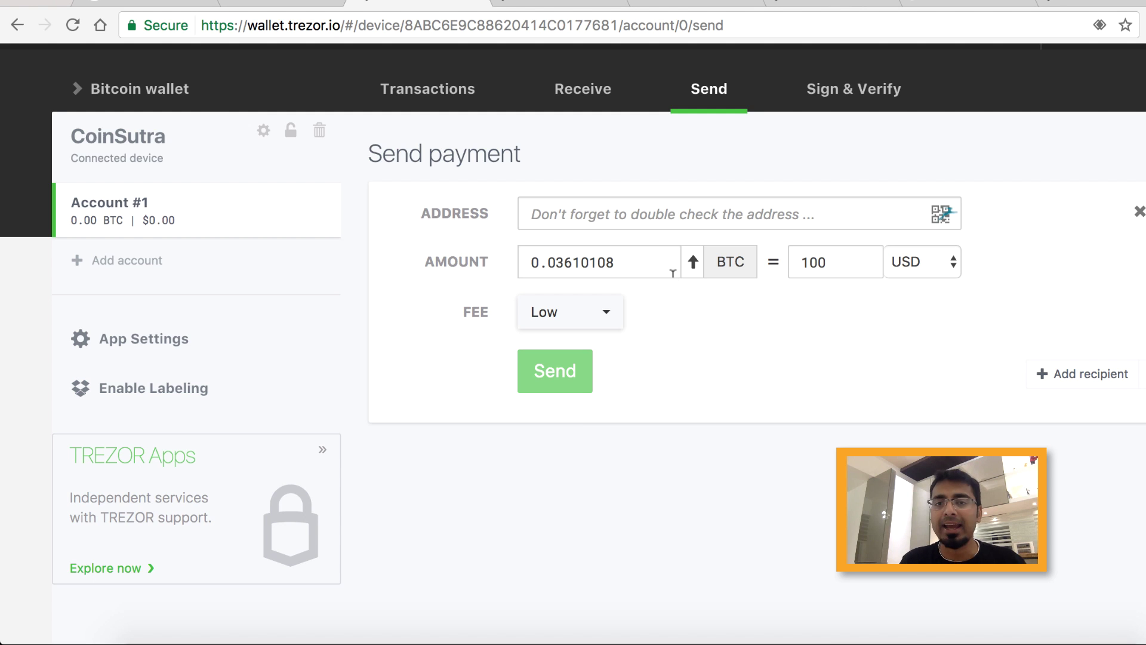
# Focus the empty recipient address field and dismiss the saved address suggestions
pyautogui.click(662, 222)
pyautogui.click(699, 212)
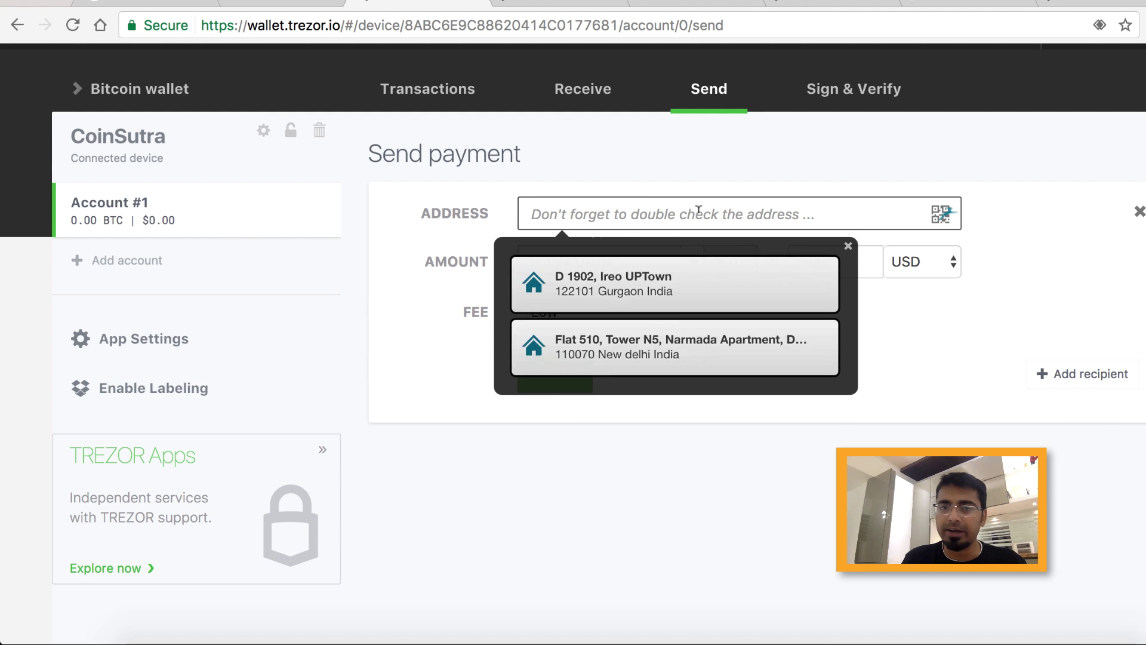
pyautogui.click(535, 427)
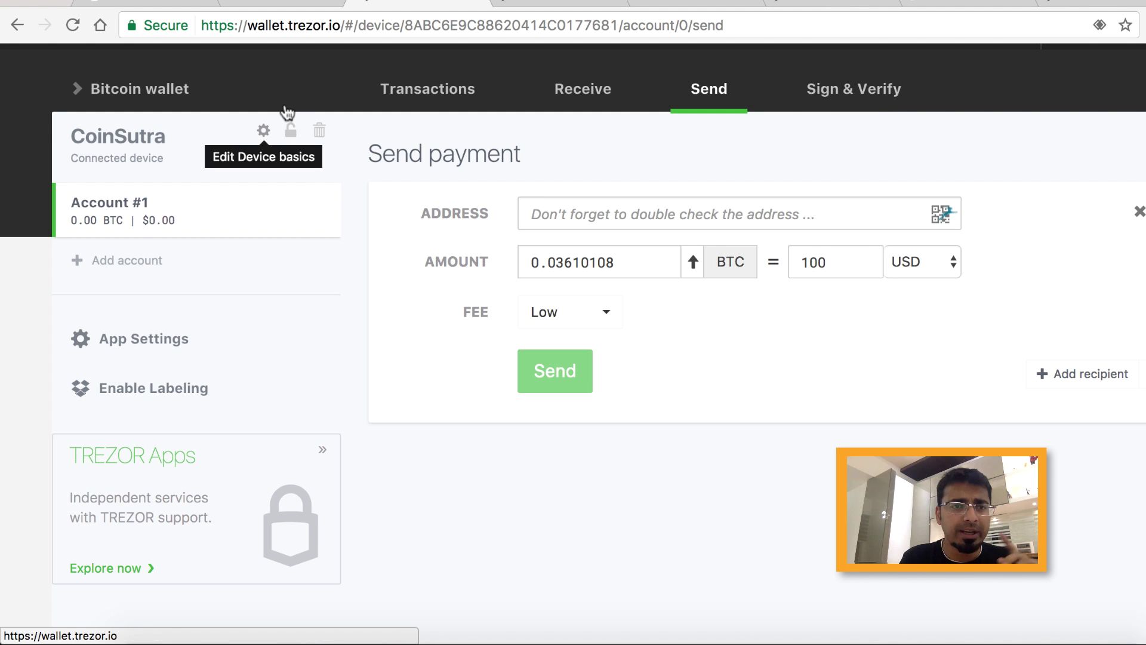
pyautogui.click(263, 134)
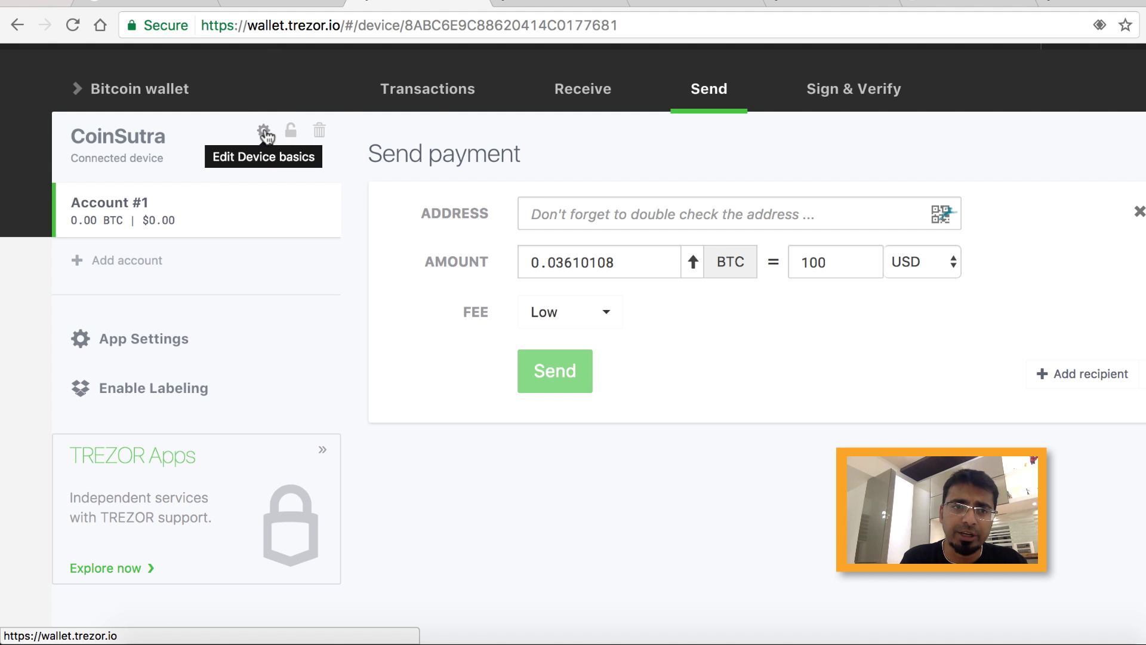
pyautogui.scroll(-2, 483, 285)
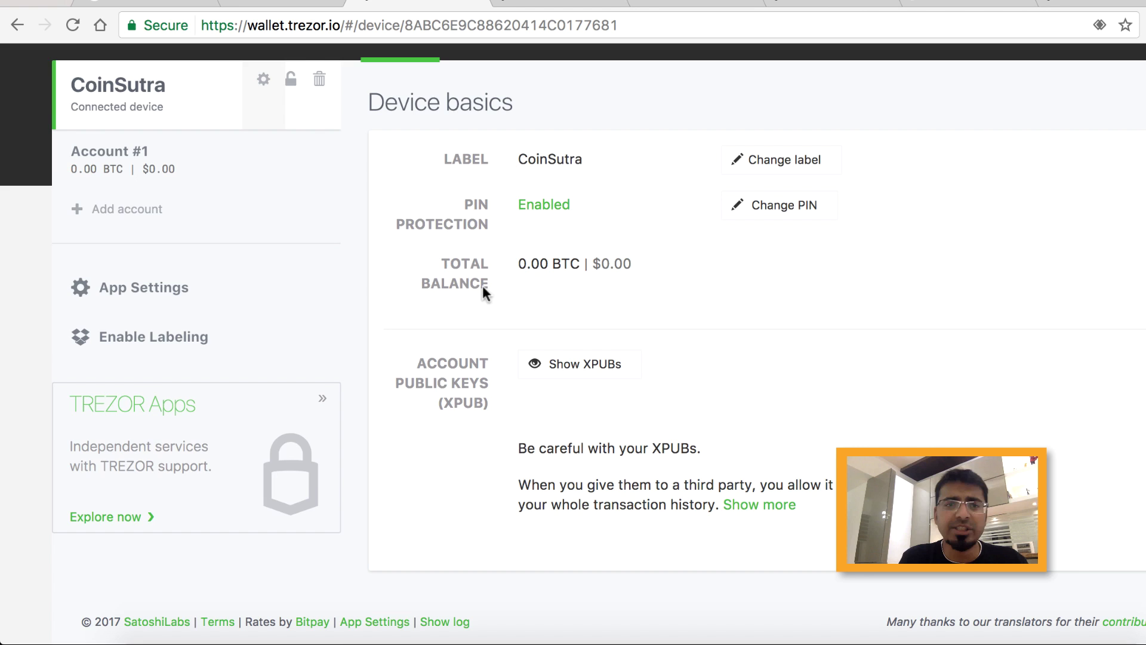
pyautogui.scroll(3, 483, 285)
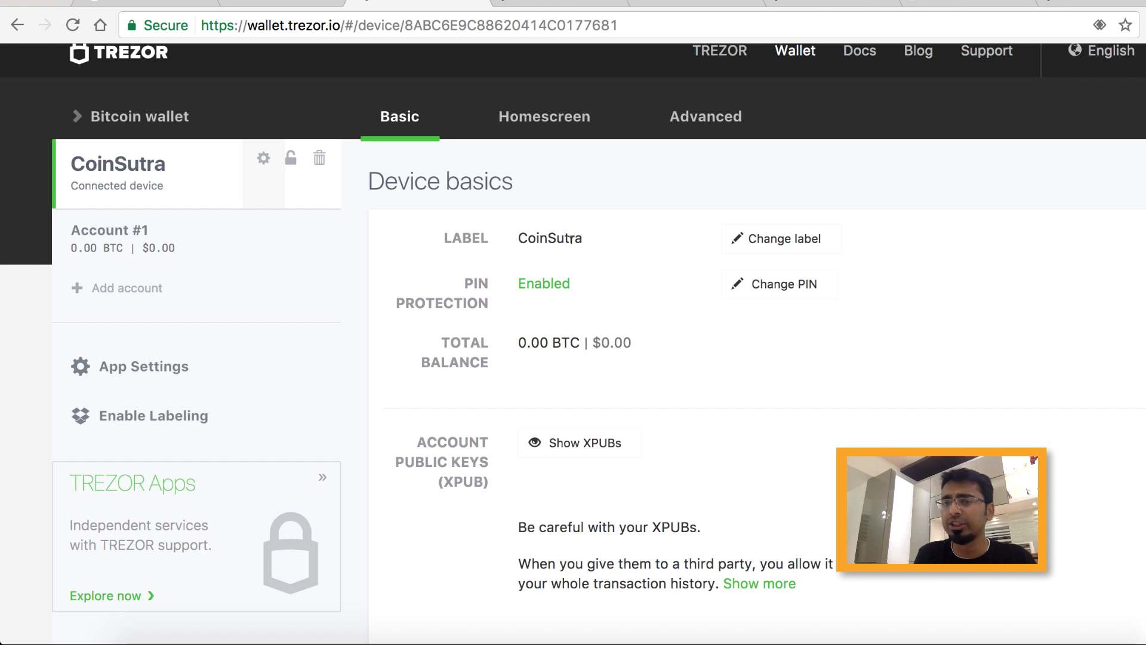
pyautogui.scroll(-1, 674, 277)
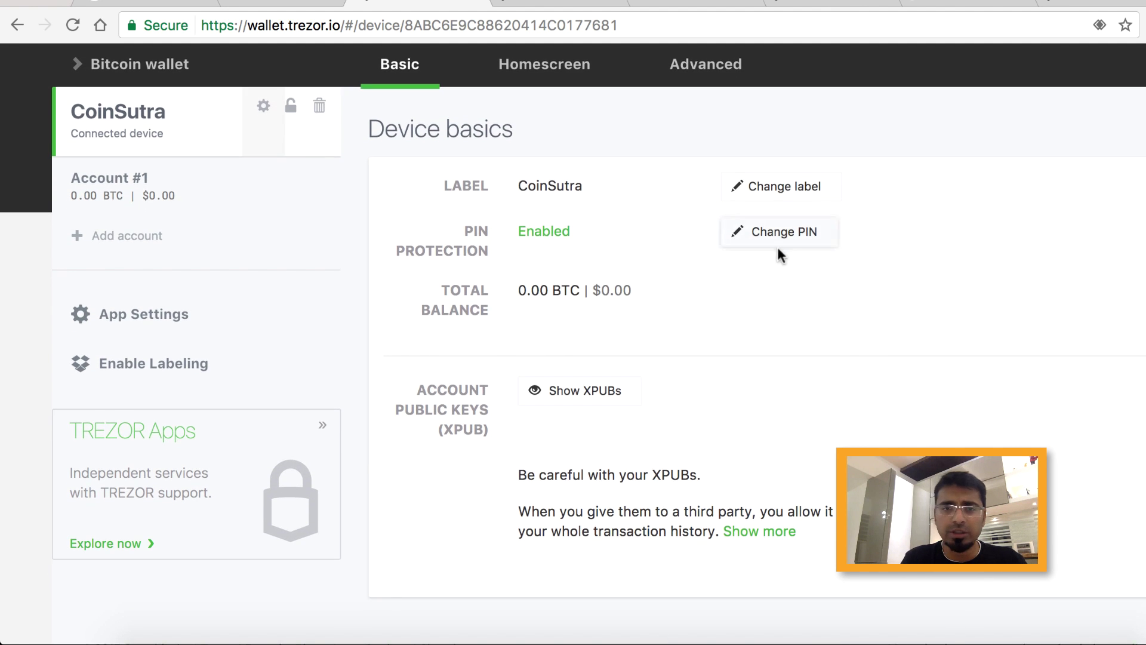
pyautogui.scroll(-1, 631, 277)
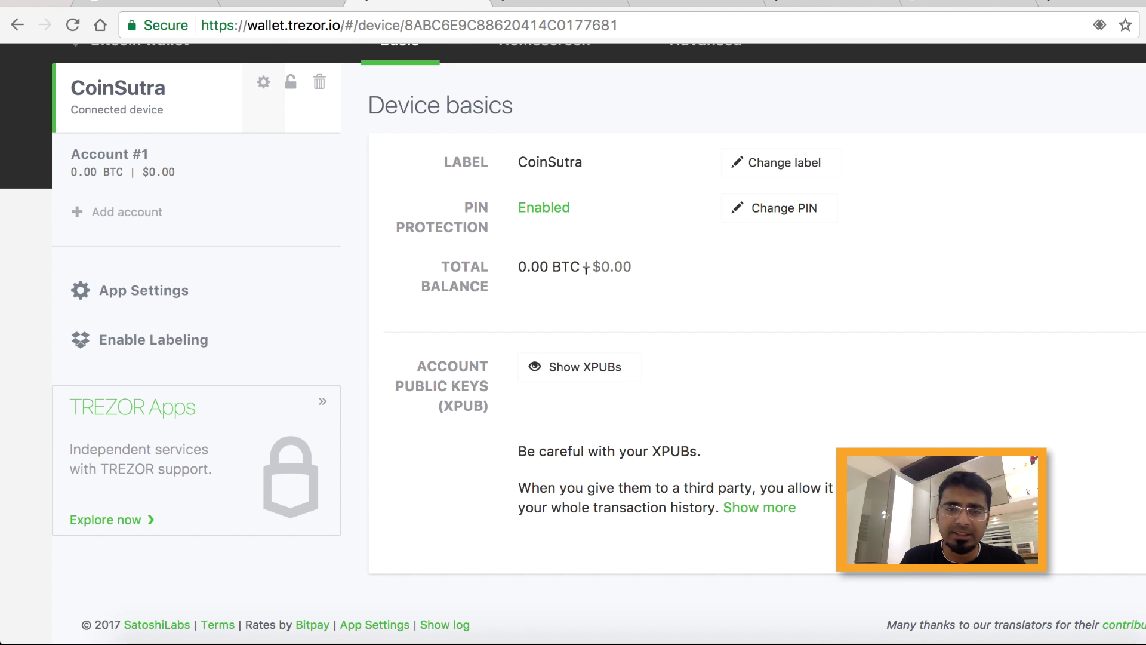
pyautogui.scroll(2, 550, 456)
pyautogui.scroll(-3, 512, 469)
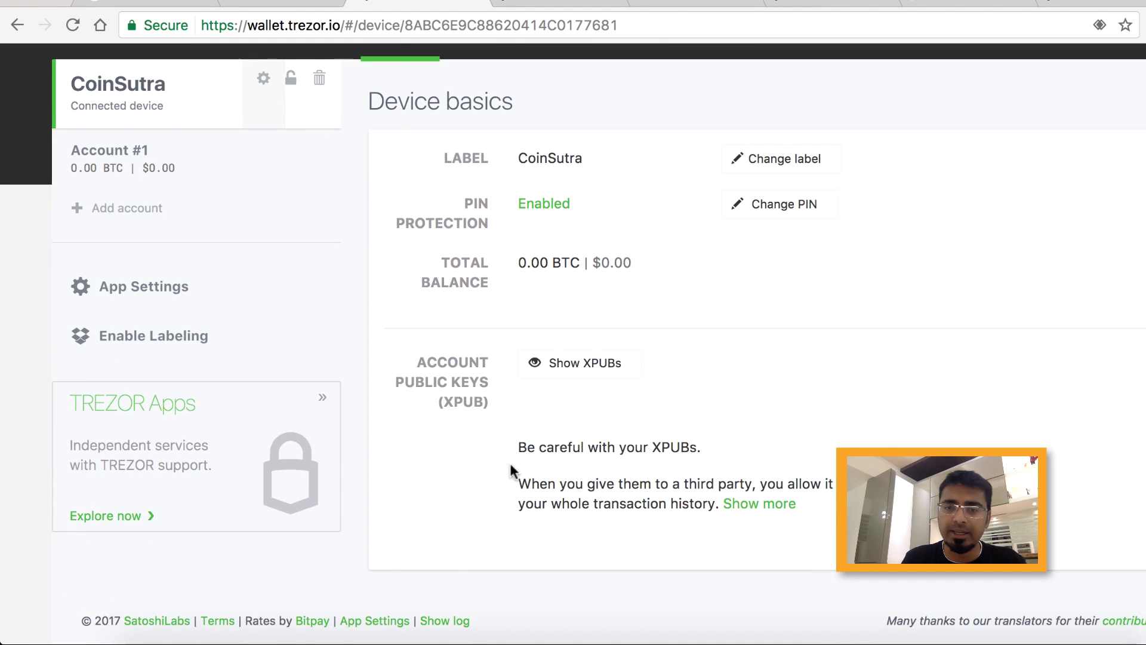
pyautogui.scroll(3, 511, 464)
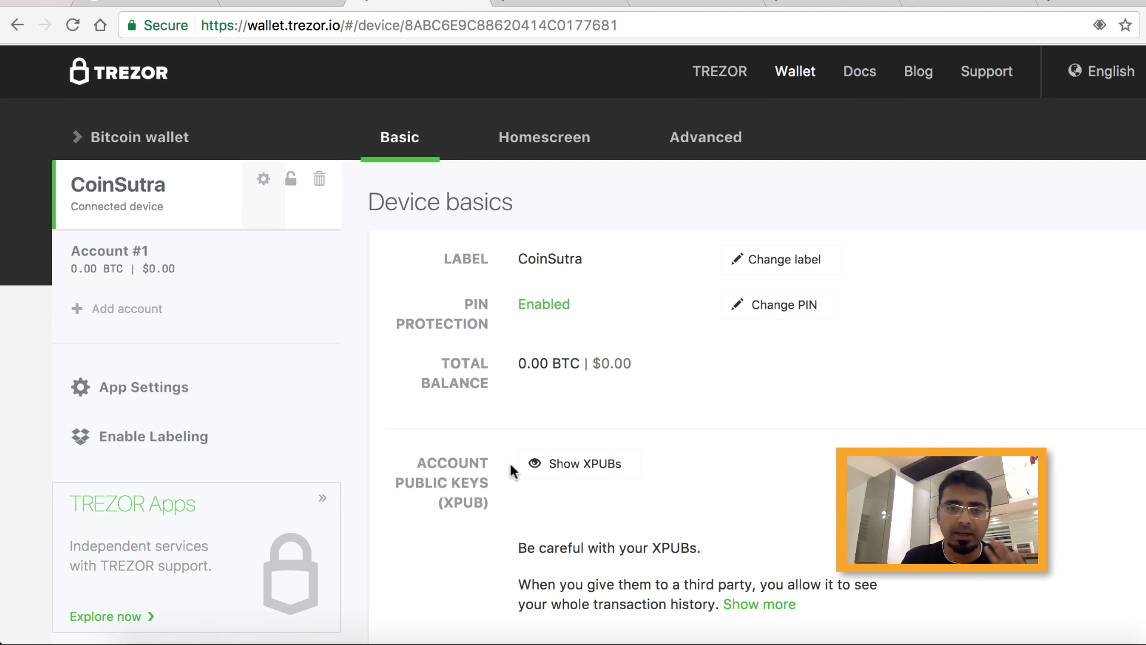
# Open the device's Homescreen setup and scroll through the custom image and gallery options
pyautogui.click(537, 138)
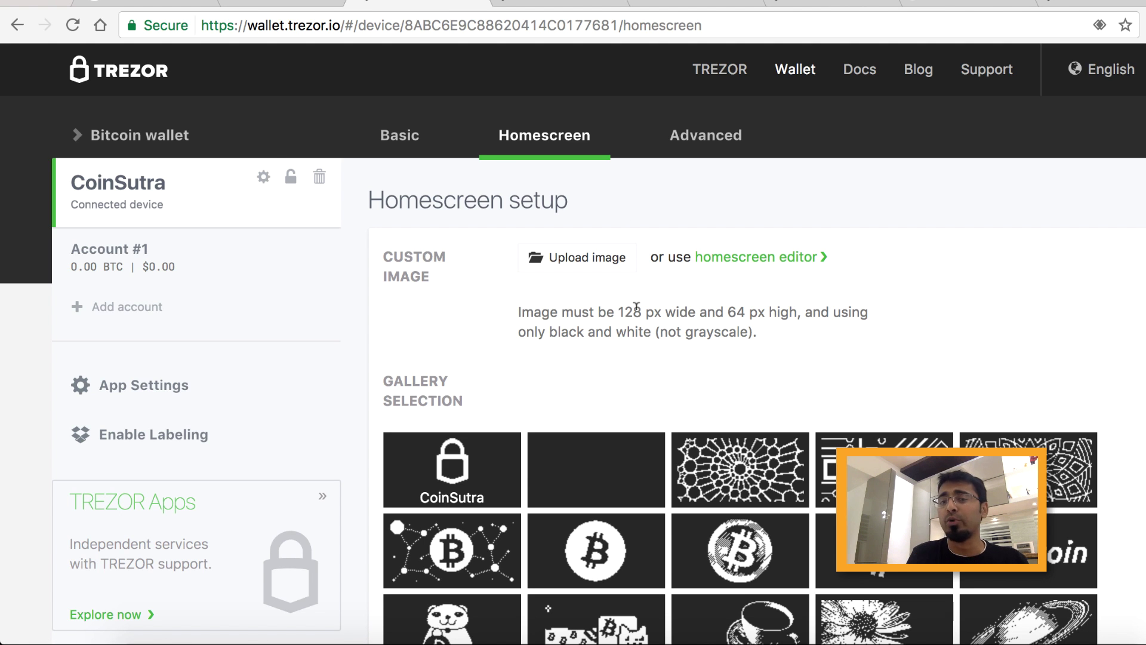
pyautogui.scroll(-3, 637, 320)
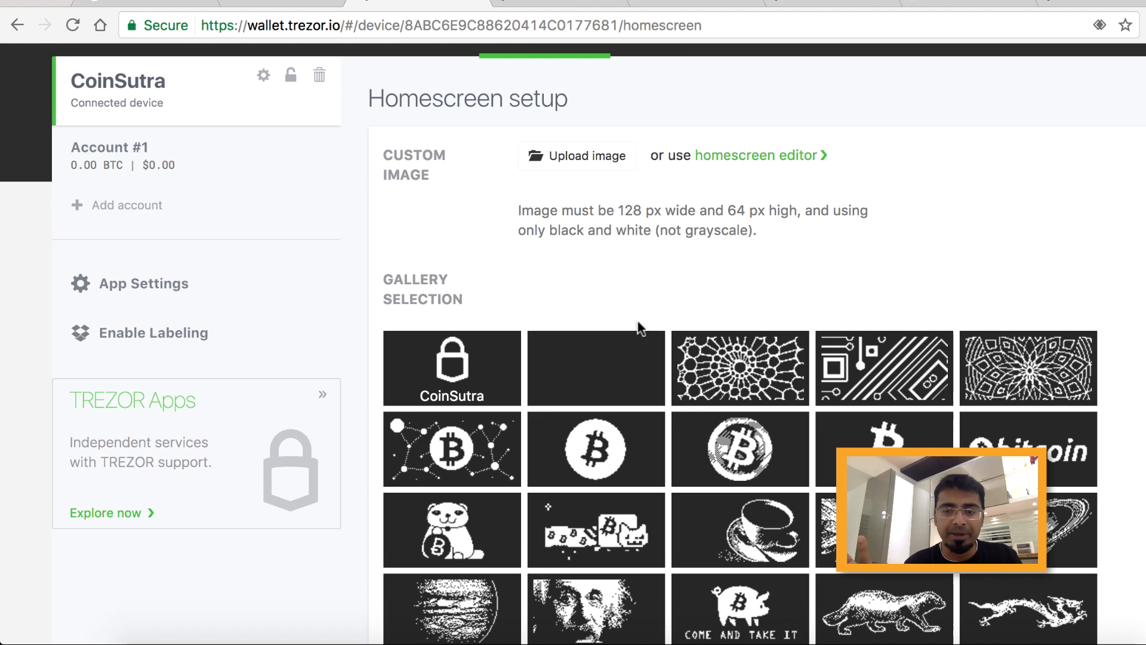
pyautogui.scroll(3, 639, 325)
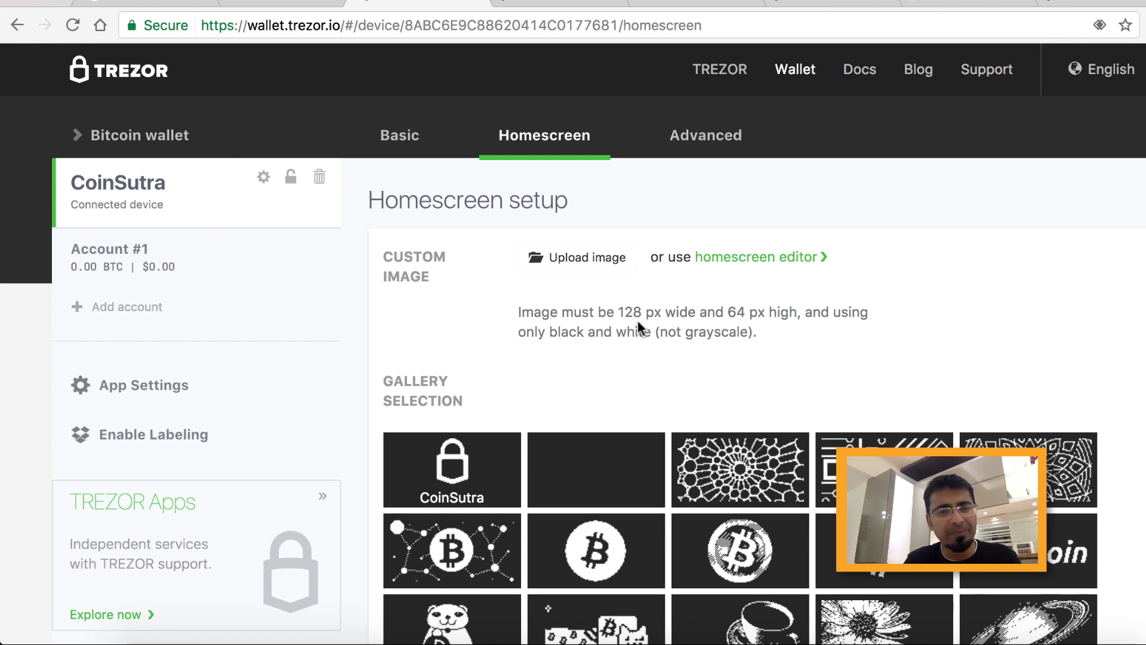
# Open the Advanced tab and scroll through its firmware, passphrase, PIN and wipe sections
pyautogui.click(684, 135)
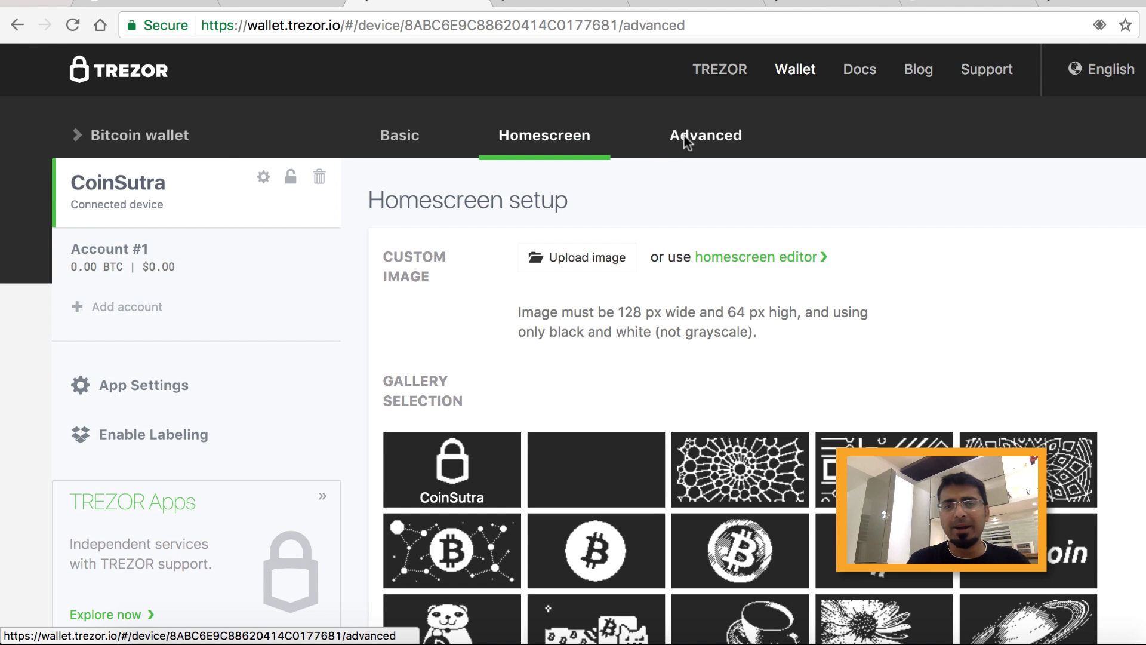
pyautogui.scroll(-2, 690, 209)
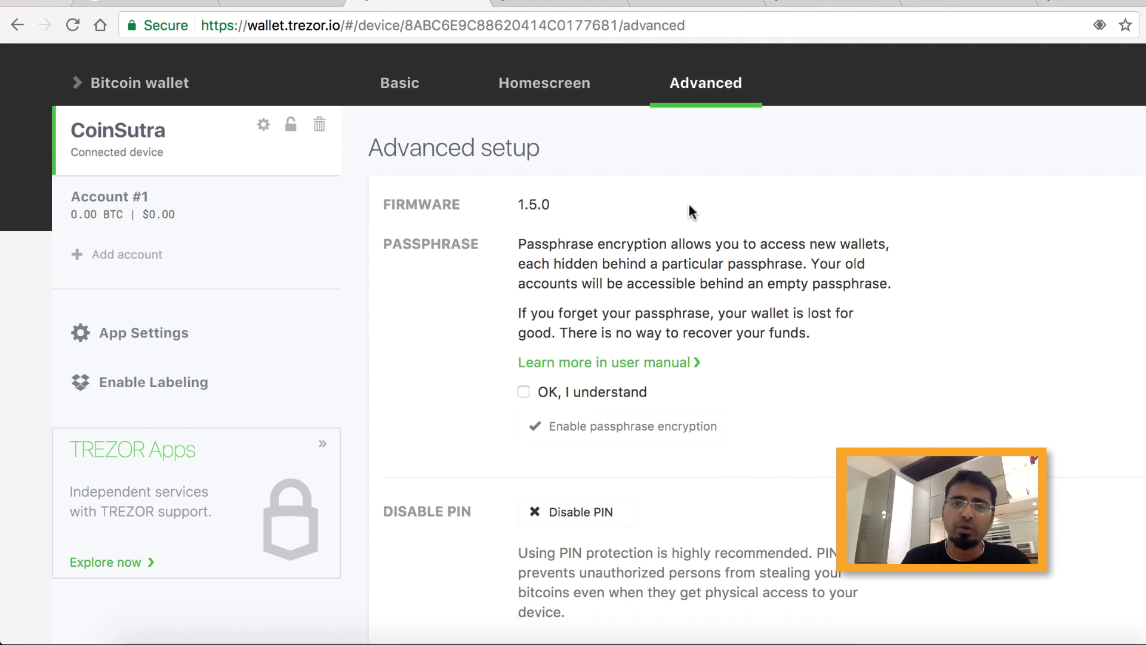
pyautogui.scroll(-2, 691, 210)
pyautogui.scroll(1, 689, 203)
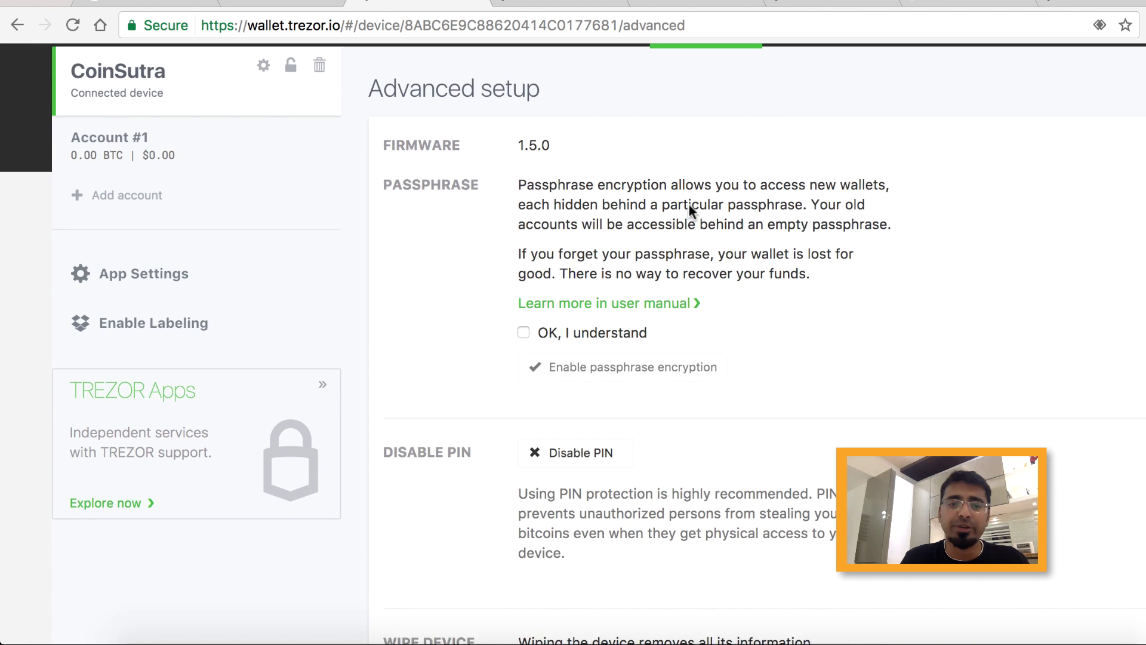
pyautogui.scroll(-5, 621, 289)
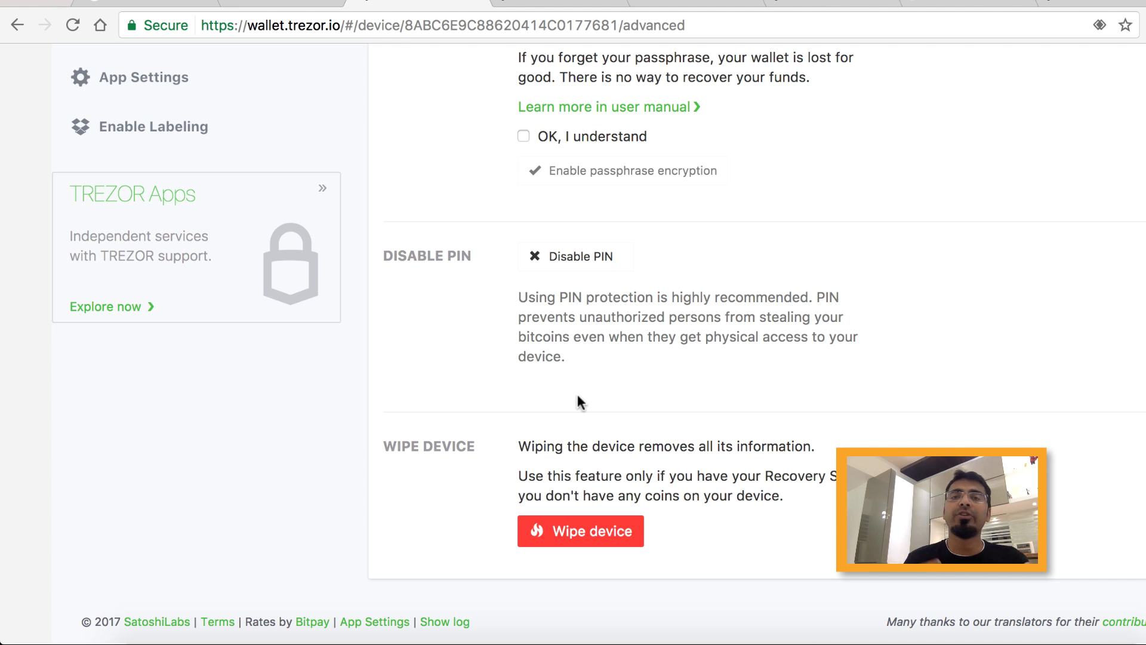
pyautogui.scroll(5, 578, 396)
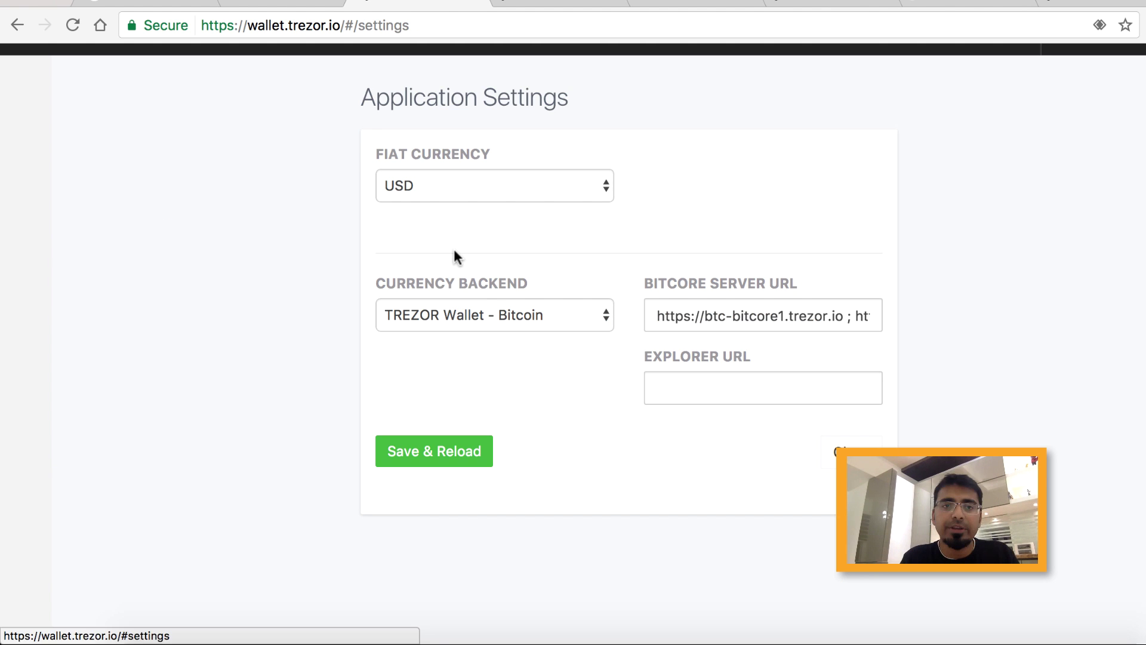
# Choose INR as the fiat currency and keep TREZOR Wallet - Bitcoin as the currency backend
pyautogui.scroll(2, 463, 241)
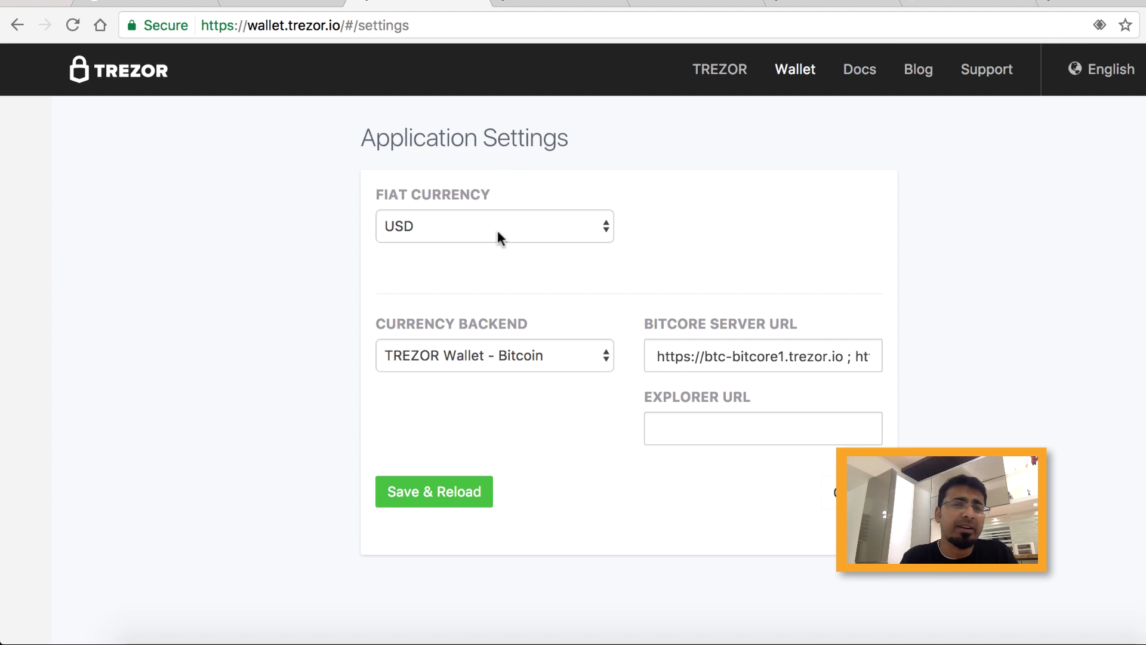
pyautogui.click(496, 230)
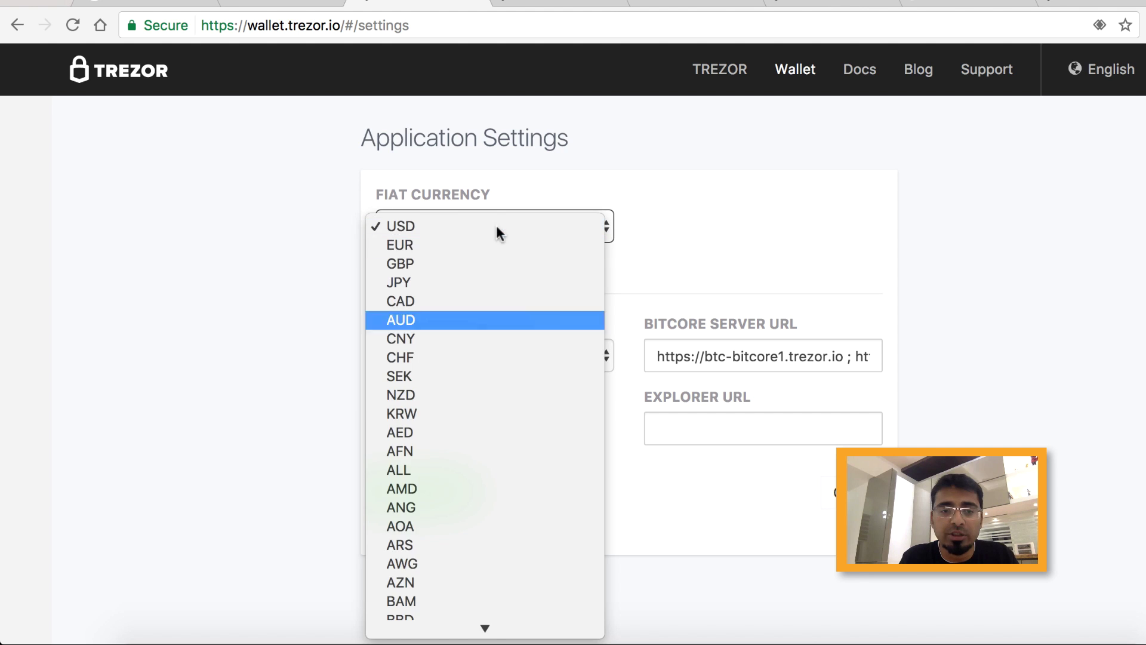
pyautogui.scroll(-5, 491, 466)
pyautogui.scroll(-10, 491, 466)
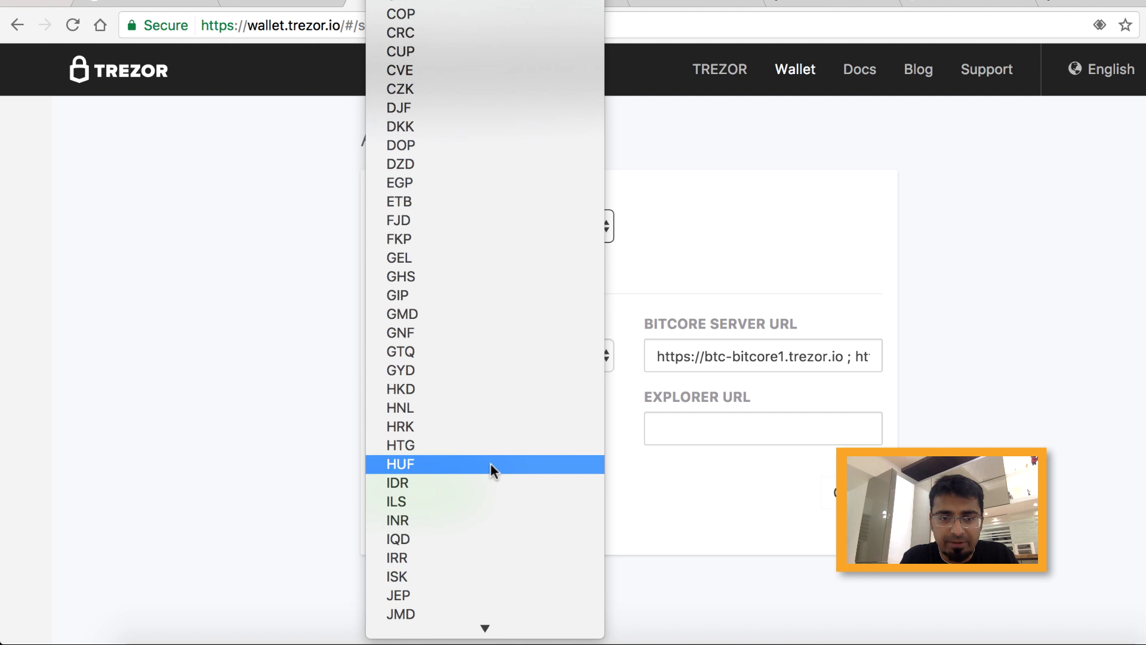
pyautogui.click(481, 521)
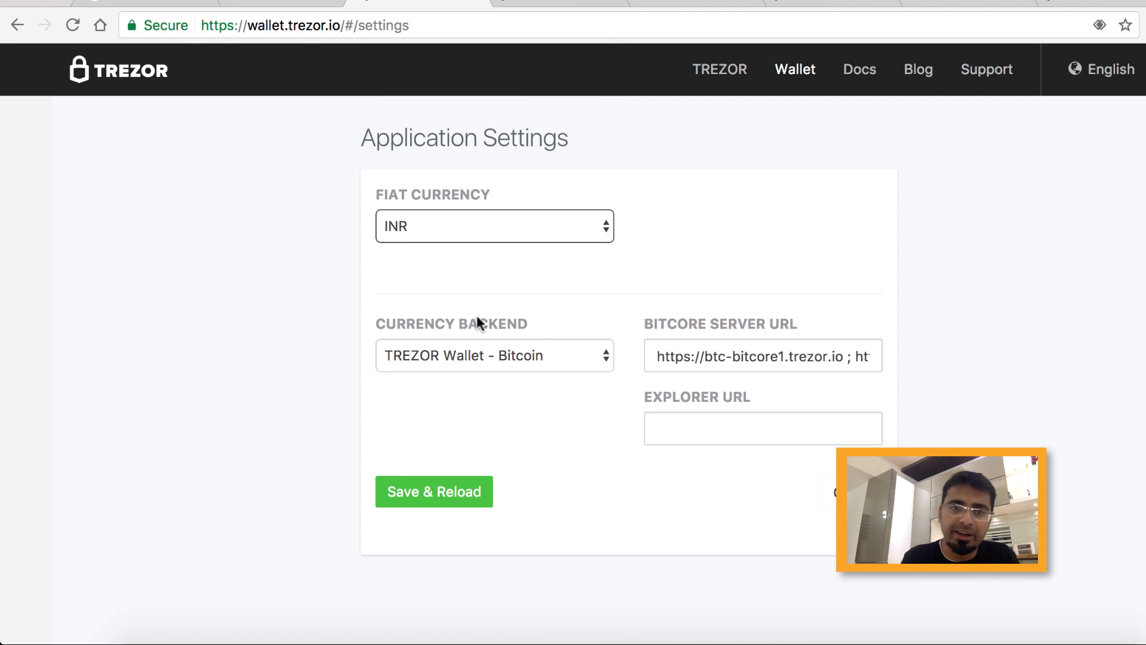
pyautogui.scroll(-1, 529, 334)
pyautogui.click(532, 330)
pyautogui.click(533, 330)
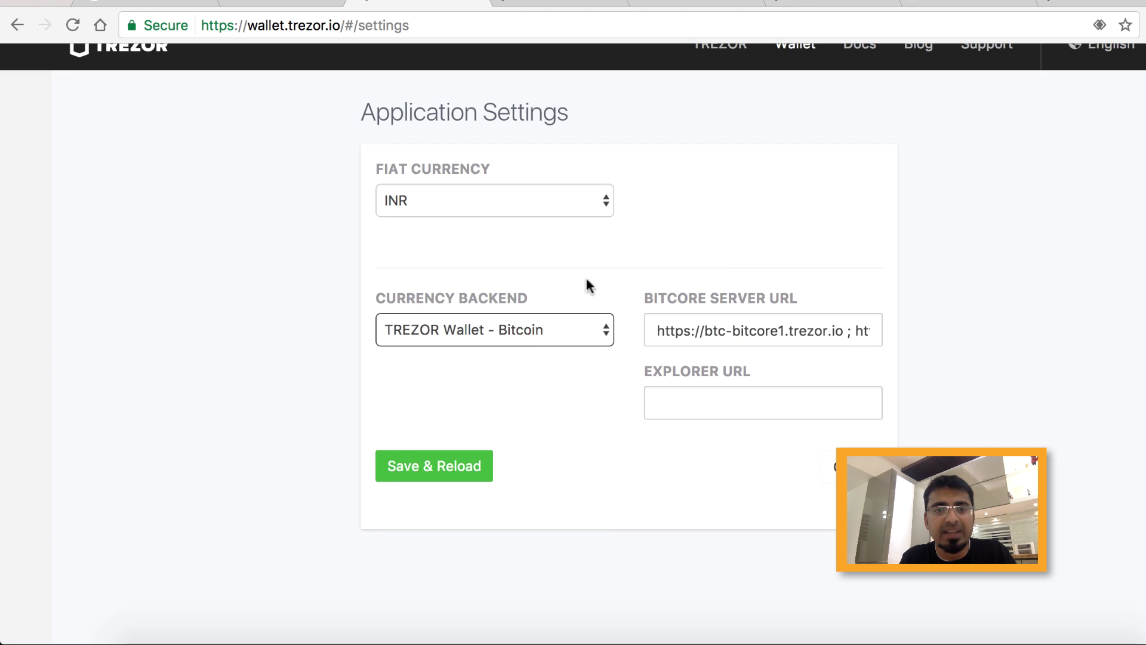
pyautogui.click(529, 329)
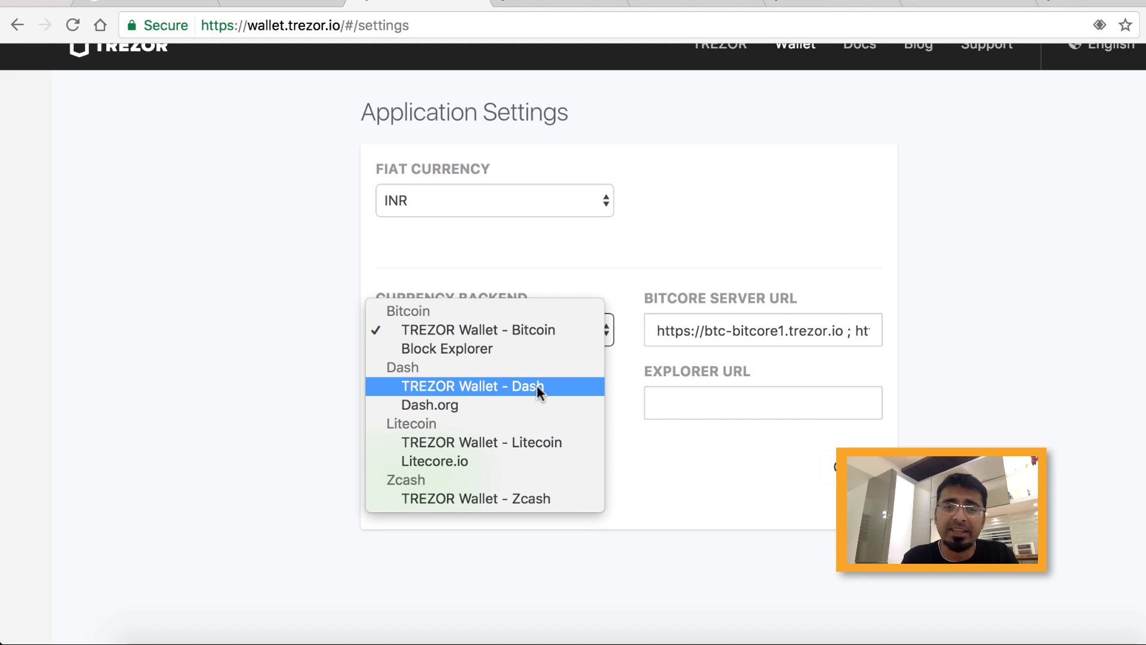
pyautogui.click(792, 153)
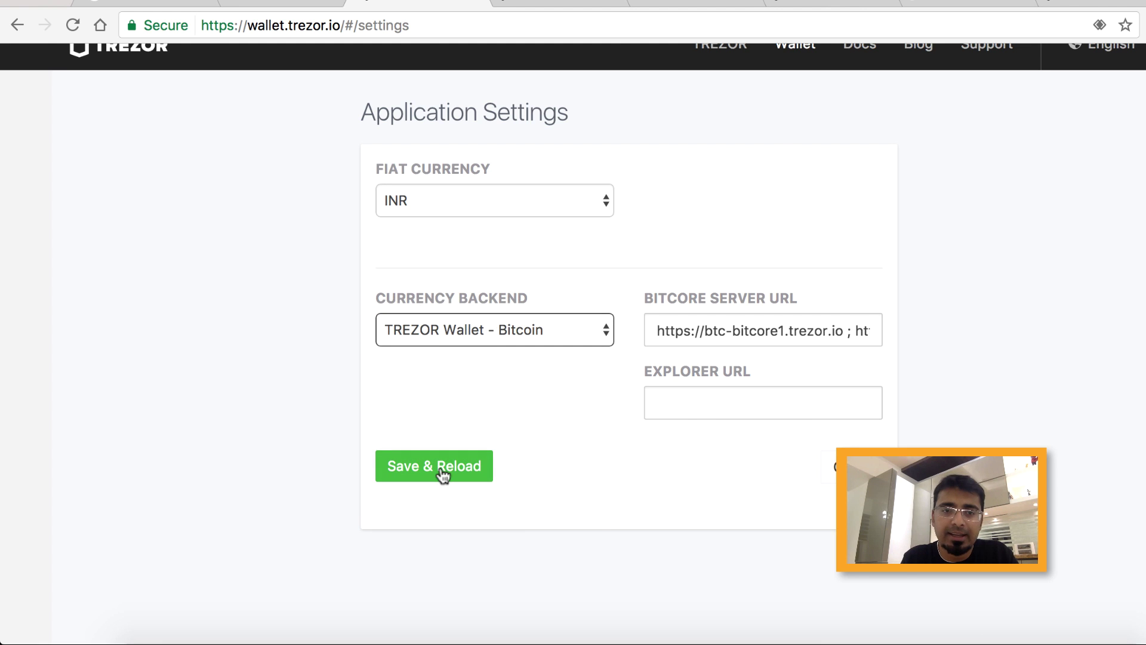
# Save & Reload the application settings and scroll back to the top of the Advanced page
pyautogui.click(830, 466)
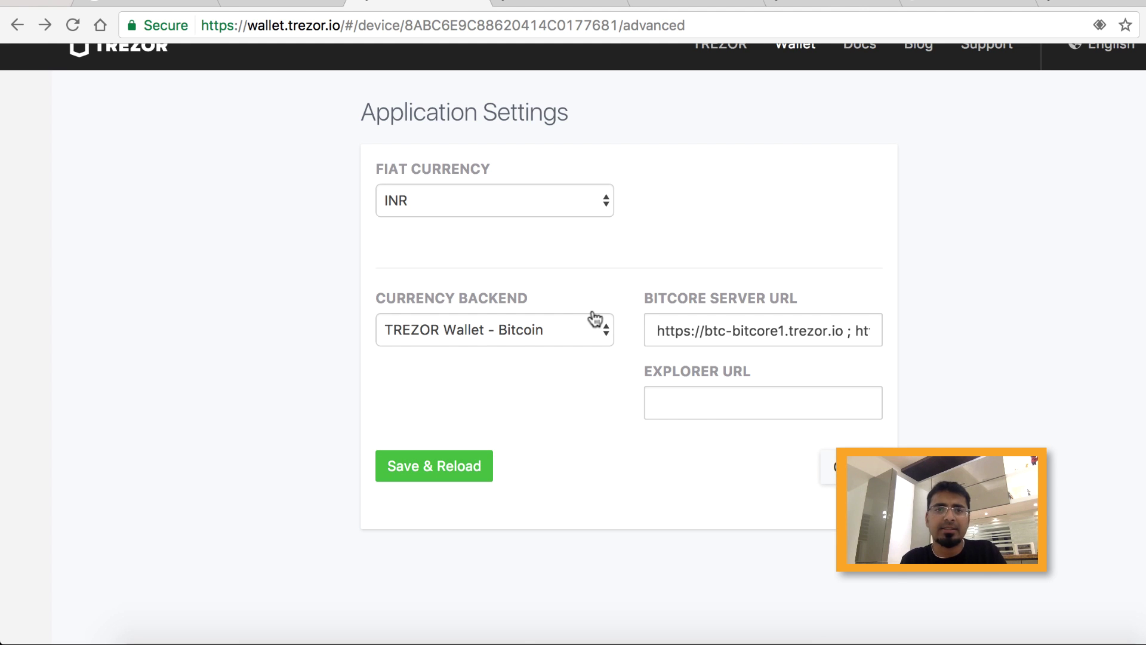
pyautogui.scroll(5, 593, 307)
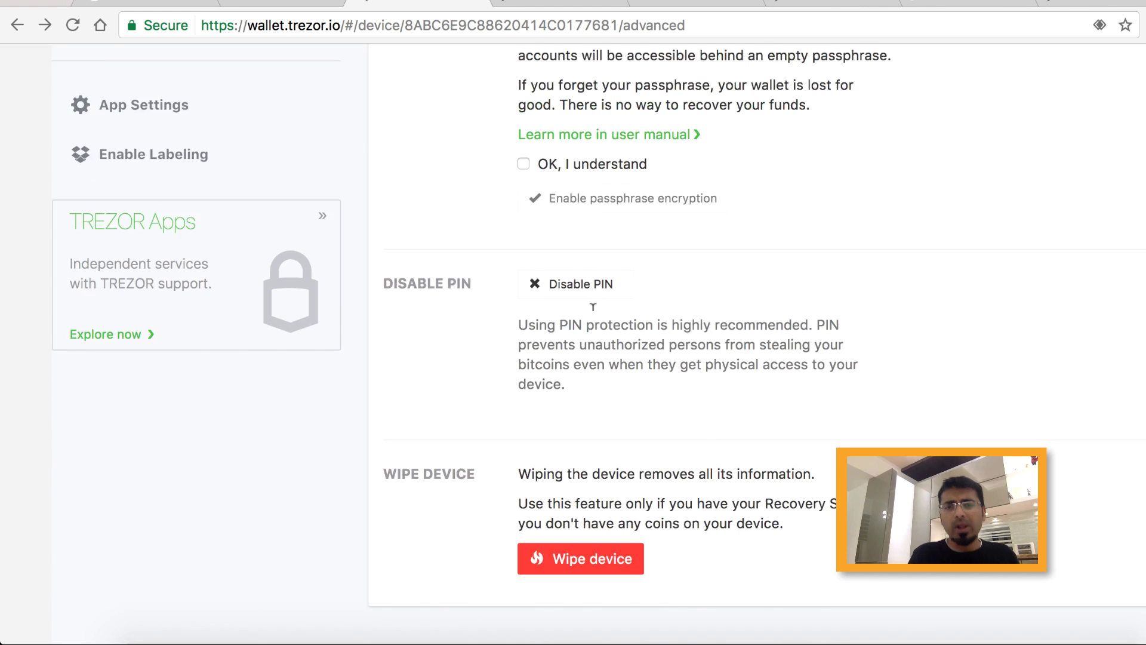